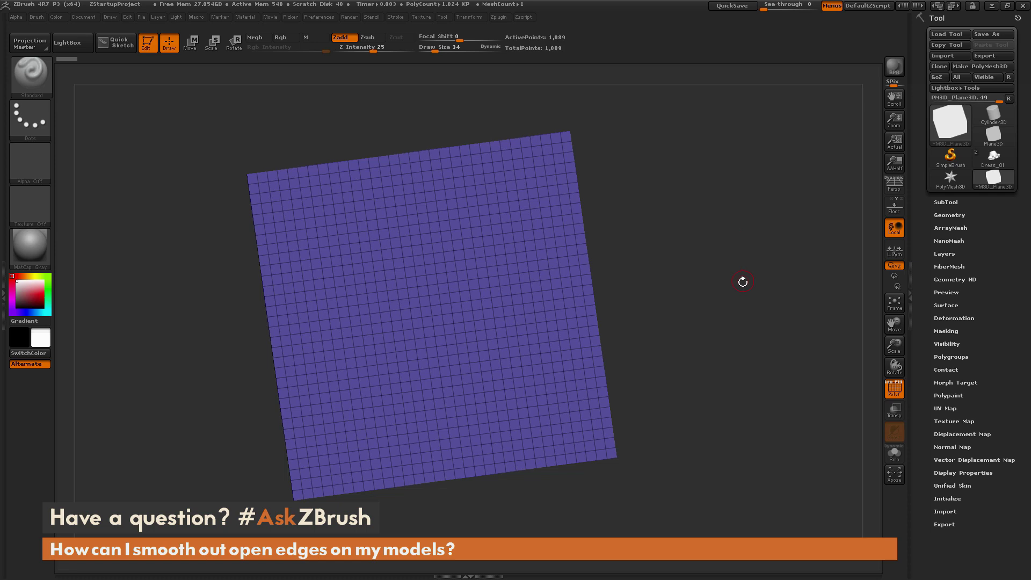
Step: Rotate the flat grid plane into a tilted perspective view
{"action": "left_click_drag", "start_coordinate": [741, 281], "coordinate": [636, 253]}
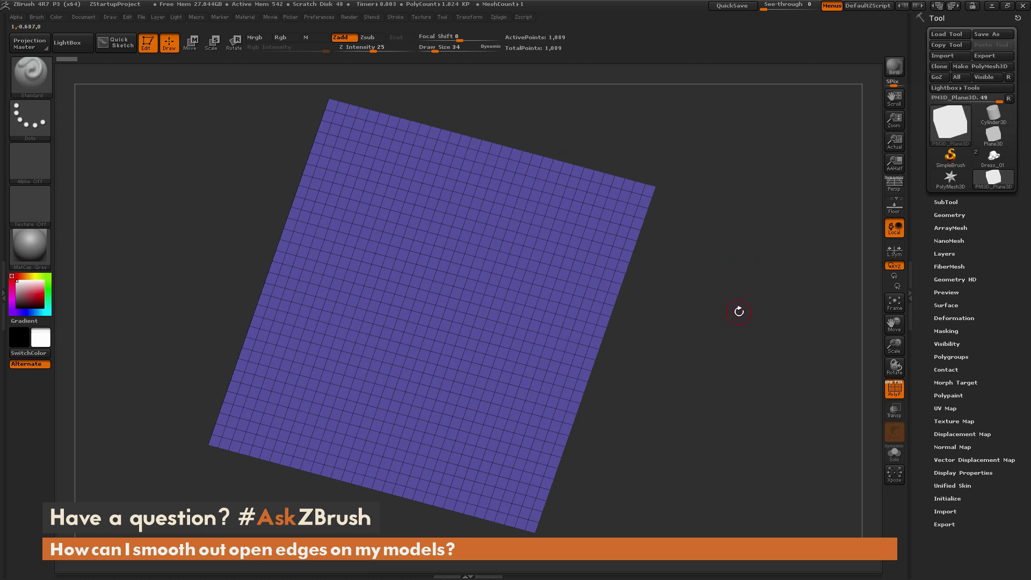
{"action": "mouse_move", "coordinate": [738, 309]}
{"action": "left_mouse_down"}
{"action": "mouse_move", "coordinate": [748, 322]}
{"action": "mouse_move", "coordinate": [734, 313]}
{"action": "left_mouse_up"}
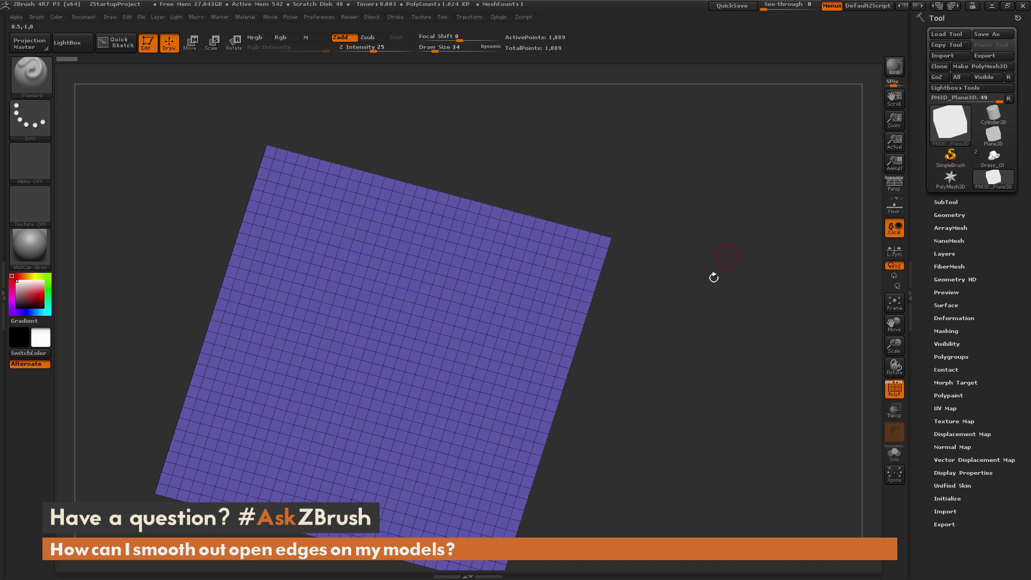
{"action": "left_click_drag", "start_coordinate": [748, 340], "coordinate": [764, 275]}
Step: With the wireframe hidden, sculpt a lumpy bulge near the plane's upper-right edge
{"action": "left_click", "coordinate": [894, 388]}
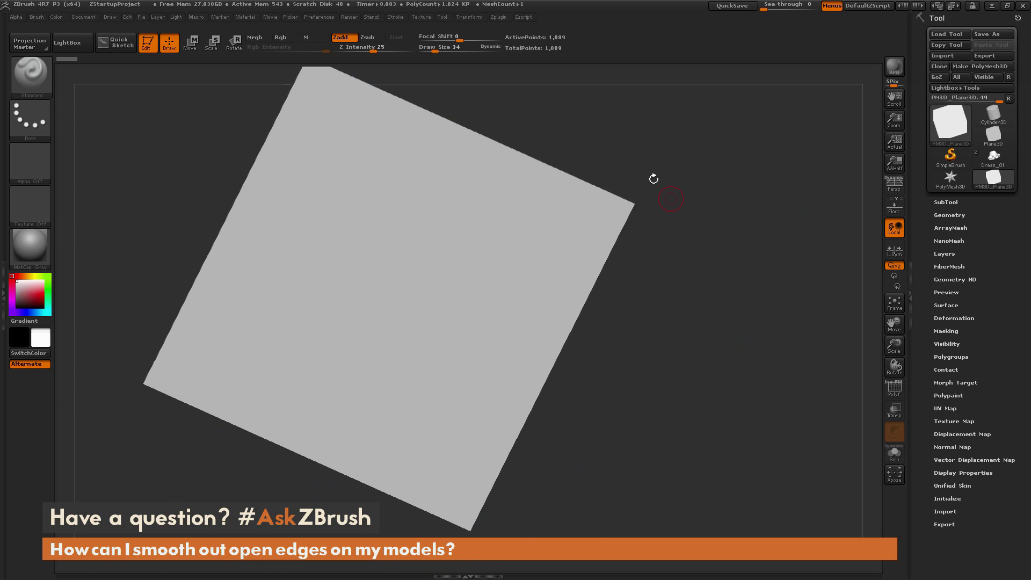
{"action": "left_click_drag", "start_coordinate": [615, 182], "coordinate": [575, 191]}
{"action": "key", "text": "shift"}
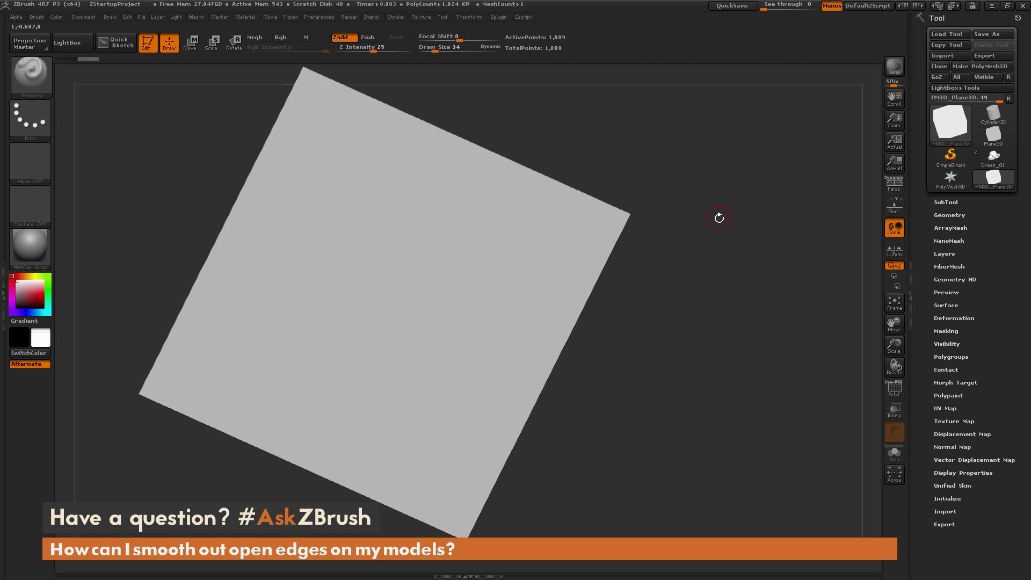
{"action": "mouse_move", "coordinate": [564, 224]}
{"action": "left_mouse_down"}
{"action": "mouse_move", "coordinate": [549, 260]}
{"action": "mouse_move", "coordinate": [556, 219]}
{"action": "mouse_move", "coordinate": [575, 234]}
{"action": "mouse_move", "coordinate": [568, 258]}
{"action": "mouse_move", "coordinate": [556, 237]}
{"action": "mouse_move", "coordinate": [565, 210]}
{"action": "mouse_move", "coordinate": [551, 267]}
{"action": "mouse_move", "coordinate": [534, 263]}
{"action": "mouse_move", "coordinate": [569, 230]}
{"action": "mouse_move", "coordinate": [588, 229]}
{"action": "mouse_move", "coordinate": [560, 270]}
{"action": "mouse_move", "coordinate": [576, 265]}
{"action": "mouse_move", "coordinate": [578, 240]}
{"action": "mouse_move", "coordinate": [589, 237]}
{"action": "mouse_move", "coordinate": [578, 271]}
{"action": "mouse_move", "coordinate": [559, 267]}
{"action": "mouse_move", "coordinate": [543, 245]}
{"action": "mouse_move", "coordinate": [532, 254]}
{"action": "mouse_move", "coordinate": [537, 282]}
{"action": "mouse_move", "coordinate": [552, 221]}
{"action": "mouse_move", "coordinate": [572, 239]}
{"action": "mouse_move", "coordinate": [573, 285]}
{"action": "mouse_move", "coordinate": [546, 230]}
{"action": "mouse_move", "coordinate": [556, 210]}
{"action": "mouse_move", "coordinate": [541, 202]}
{"action": "mouse_move", "coordinate": [619, 227]}
{"action": "left_mouse_up"}
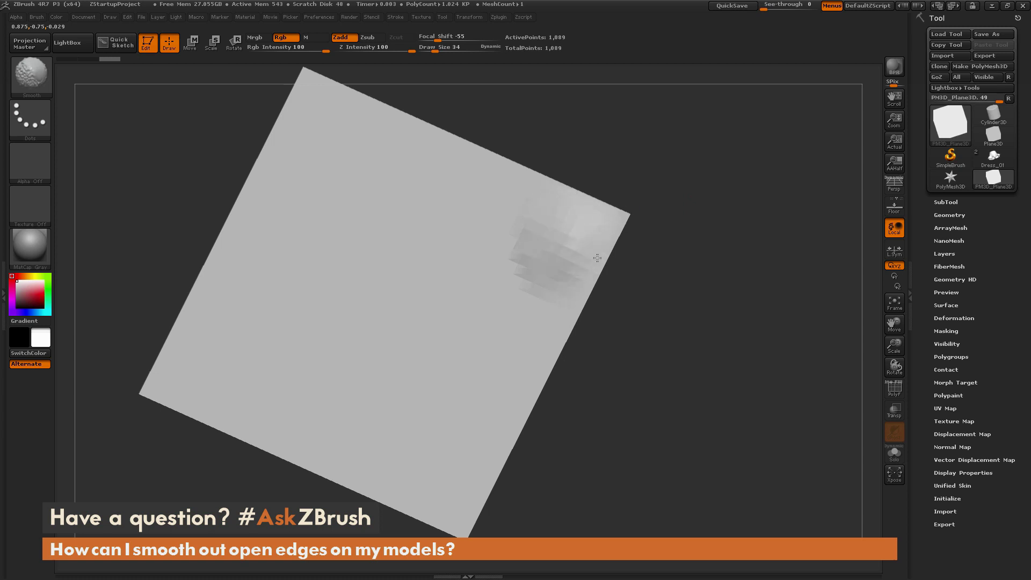
Step: Turn the wireframe back on and frame the plane to fill the view
{"action": "mouse_move", "coordinate": [720, 260]}
{"action": "left_mouse_down"}
{"action": "mouse_move", "coordinate": [714, 219]}
{"action": "mouse_move", "coordinate": [728, 256]}
{"action": "left_mouse_up"}
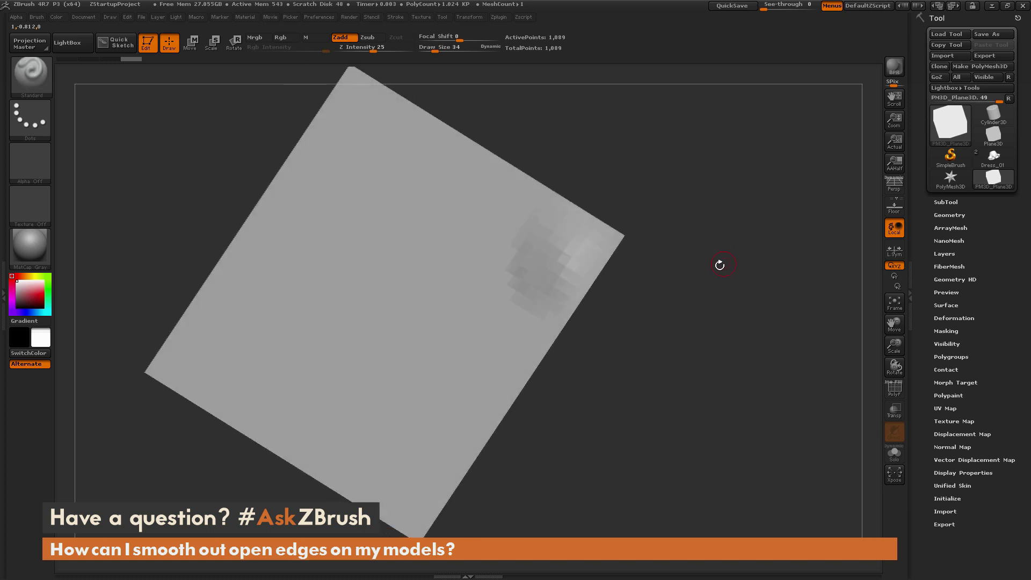
{"action": "key", "text": "shift+f"}
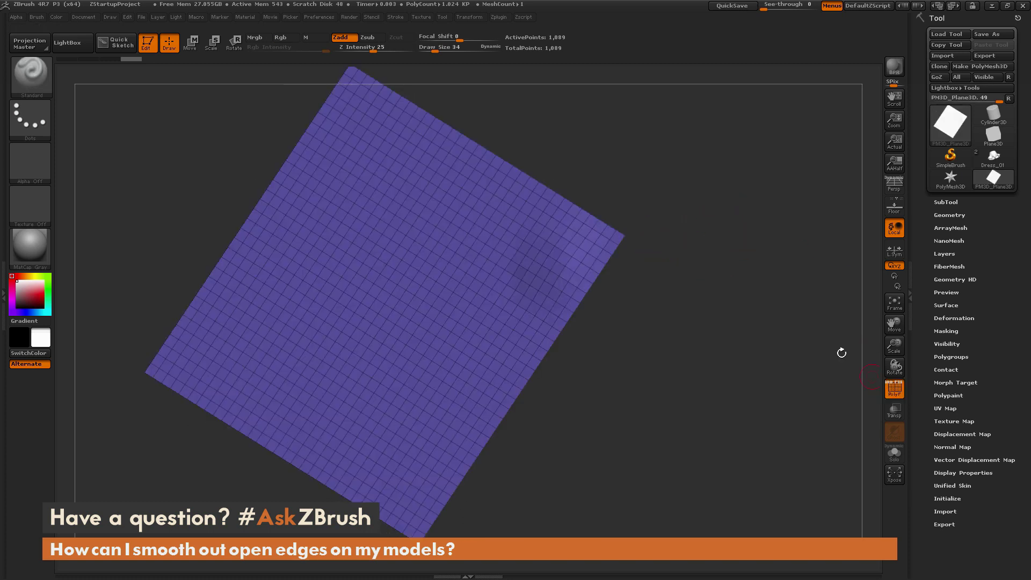
{"action": "key", "text": "f"}
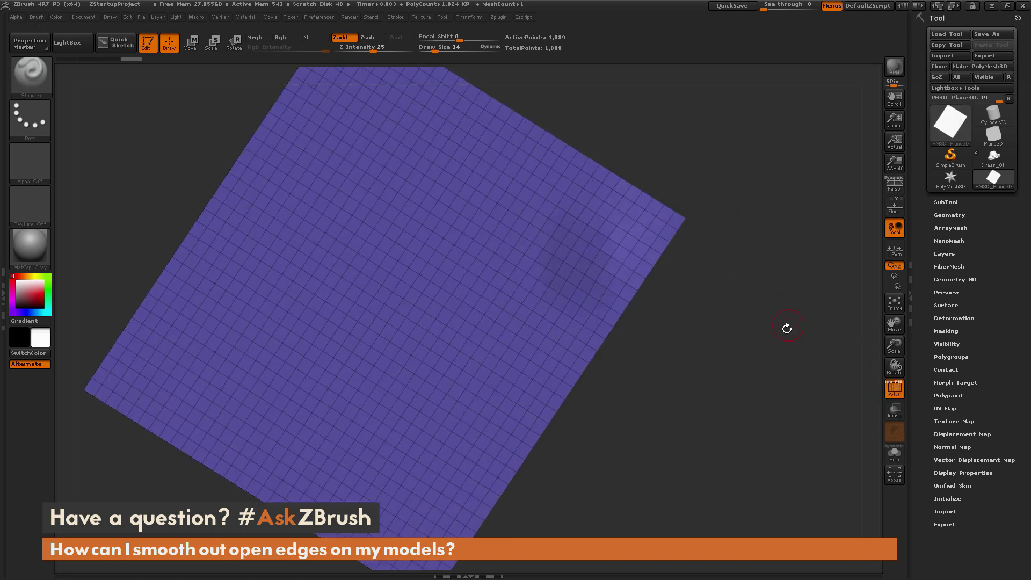
{"action": "left_click", "coordinate": [36, 18]}
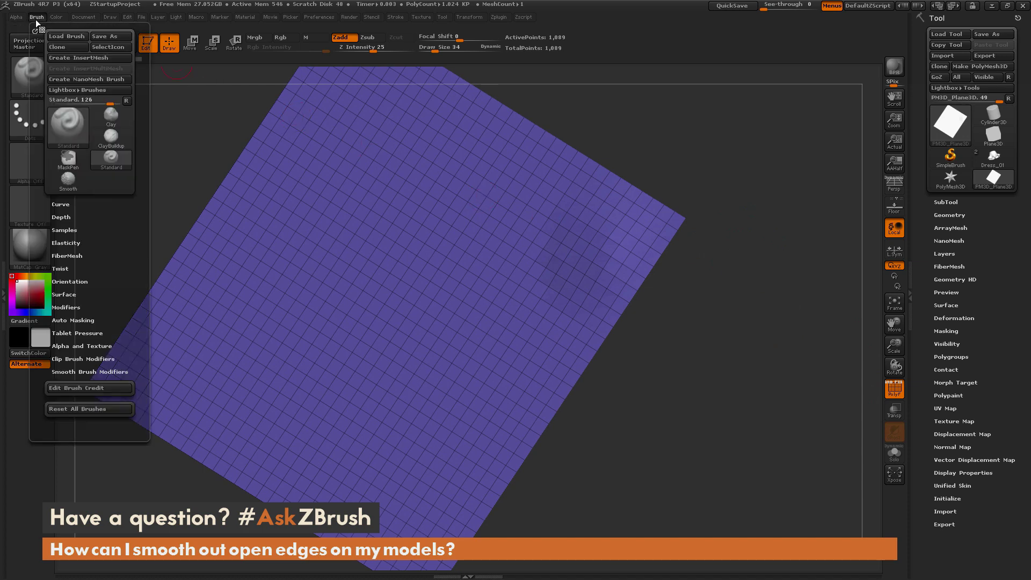
{"action": "left_click", "coordinate": [95, 371]}
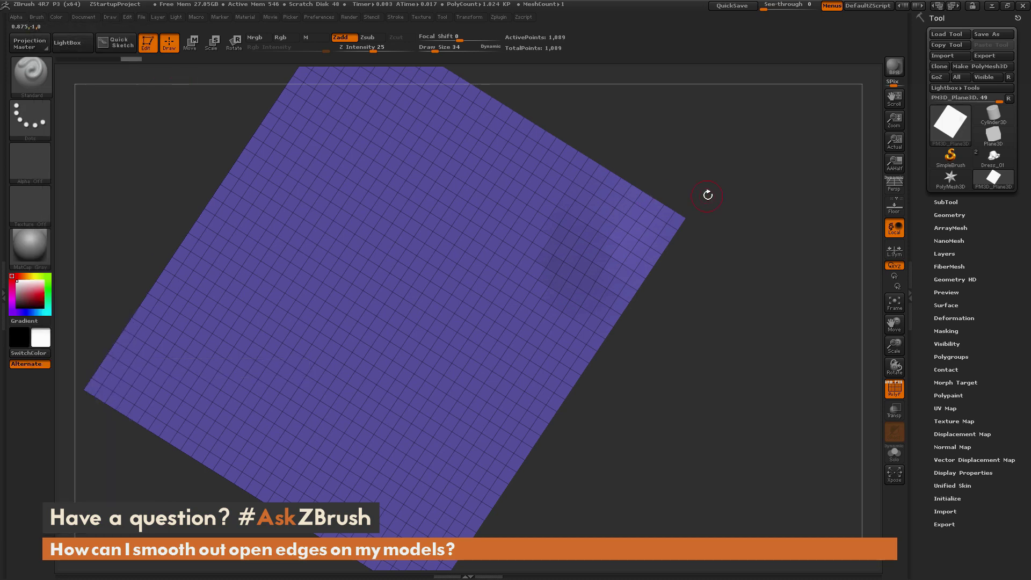
{"action": "mouse_move", "coordinate": [709, 193]}
{"action": "left_mouse_down"}
{"action": "mouse_move", "coordinate": [719, 202]}
{"action": "mouse_move", "coordinate": [765, 172]}
{"action": "mouse_move", "coordinate": [648, 267]}
{"action": "left_mouse_up"}
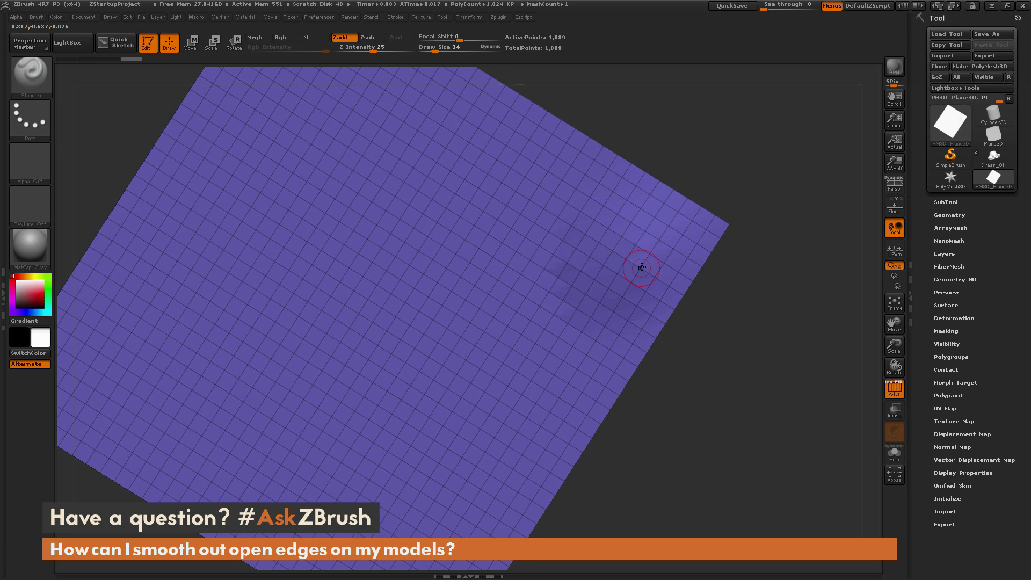
{"action": "key", "text": "shift"}
Step: Lower the Smooth brush modifier Min Connected Points to 2
{"action": "left_click", "coordinate": [35, 19]}
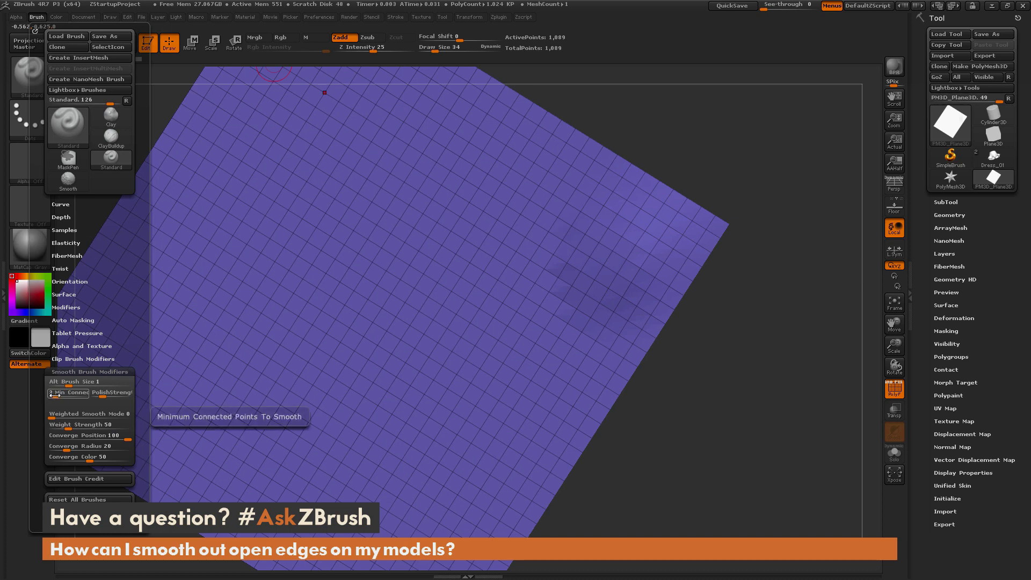
{"action": "left_click_drag", "start_coordinate": [55, 396], "coordinate": [53, 396]}
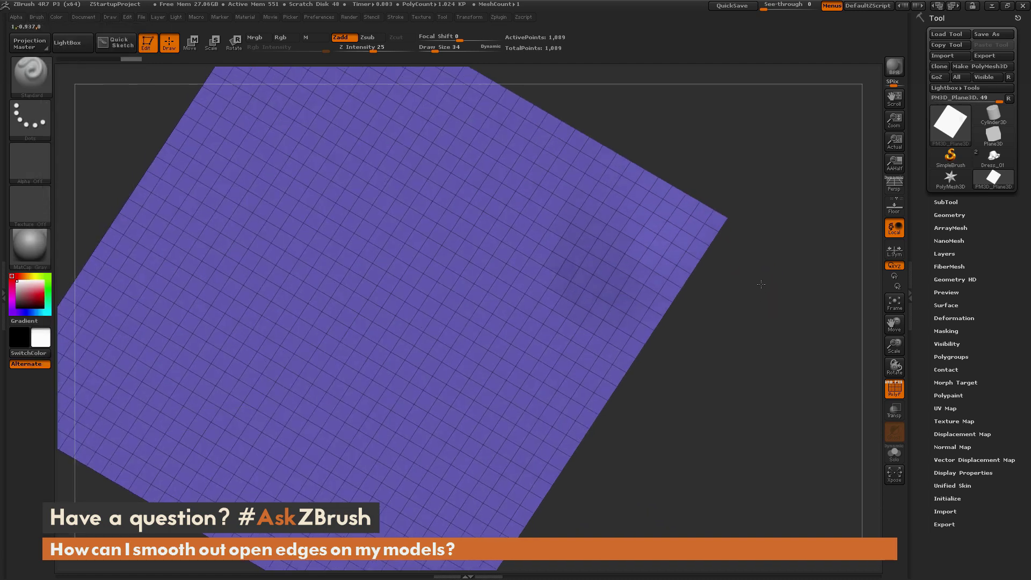
{"action": "left_click_drag", "start_coordinate": [761, 284], "coordinate": [759, 292]}
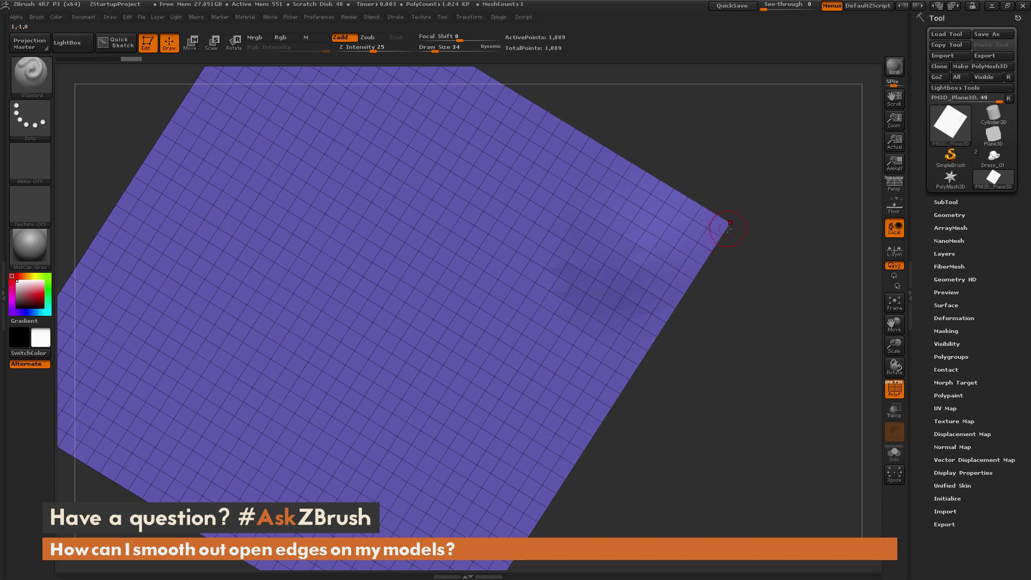
Step: Smooth the plane's right and upper open edges into a taper, then restore the wireframe
{"action": "left_click", "coordinate": [894, 389]}
{"action": "key", "text": "shift"}
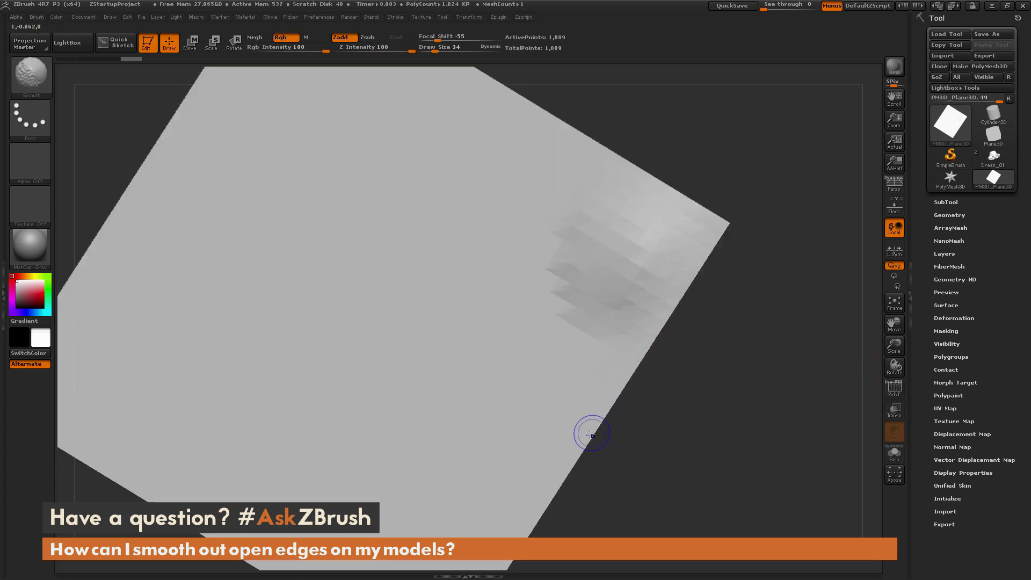
{"action": "mouse_move", "coordinate": [590, 434]}
{"action": "left_mouse_down", "text": "shift"}
{"action": "mouse_move", "coordinate": [669, 303]}
{"action": "mouse_move", "coordinate": [656, 307]}
{"action": "left_mouse_up", "text": "shift"}
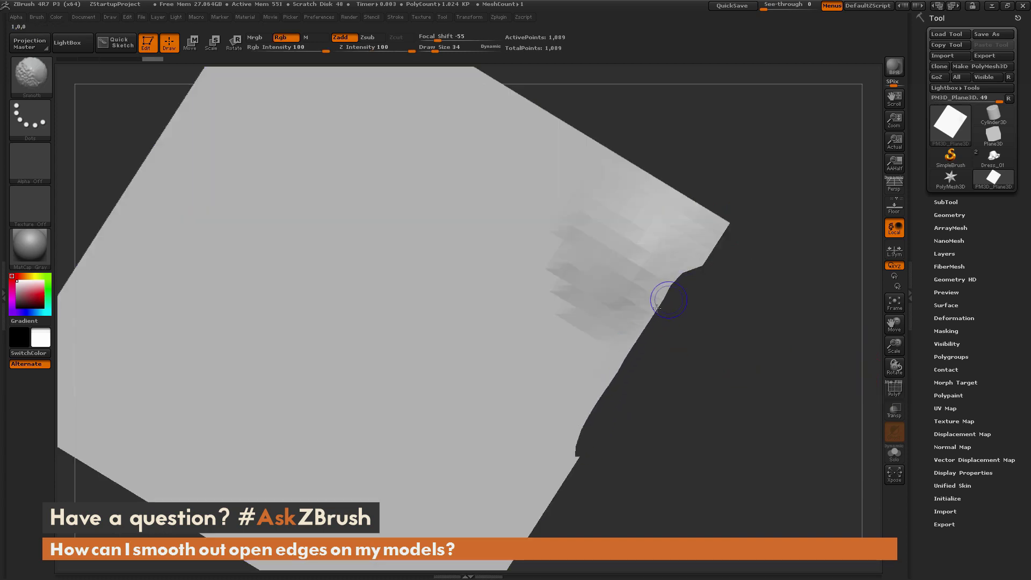
{"action": "mouse_move", "coordinate": [593, 133]}
{"action": "left_mouse_down", "text": "shift"}
{"action": "mouse_move", "coordinate": [718, 211]}
{"action": "mouse_move", "coordinate": [717, 236]}
{"action": "mouse_move", "coordinate": [702, 252]}
{"action": "mouse_move", "coordinate": [703, 220]}
{"action": "mouse_move", "coordinate": [677, 258]}
{"action": "mouse_move", "coordinate": [693, 212]}
{"action": "mouse_move", "coordinate": [722, 225]}
{"action": "left_mouse_up", "text": "shift"}
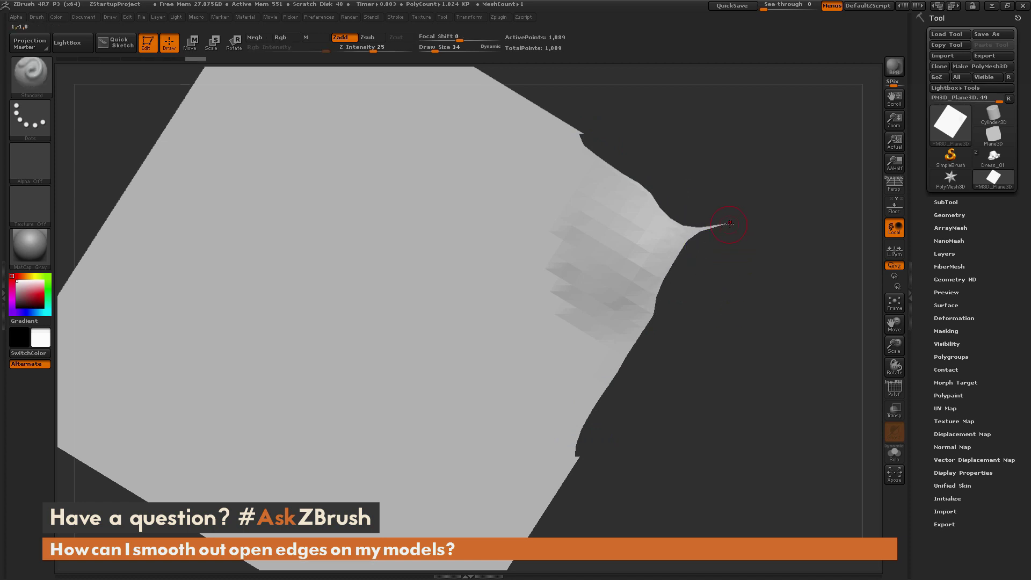
{"action": "key", "text": "shift+f"}
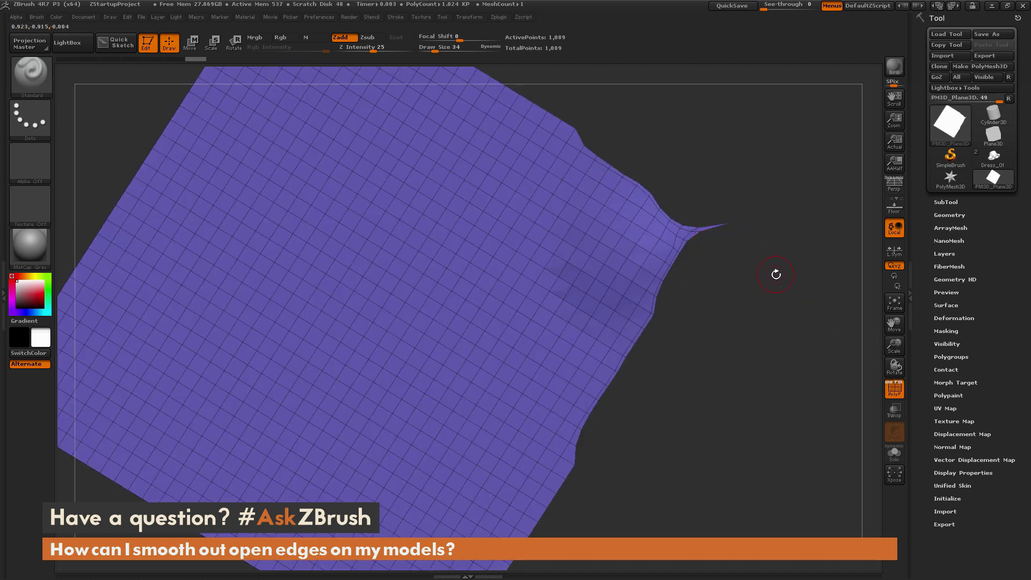
Step: Smooth the plane's spike tip into a rounded edge, then load the Dress_01 skirt model
{"action": "left_click", "coordinate": [39, 16]}
{"action": "key", "text": "shift+f"}
{"action": "mouse_move", "coordinate": [713, 230]}
{"action": "left_mouse_down", "text": "shift"}
{"action": "mouse_move", "coordinate": [679, 236]}
{"action": "mouse_move", "coordinate": [671, 252]}
{"action": "mouse_move", "coordinate": [646, 167]}
{"action": "mouse_move", "coordinate": [652, 301]}
{"action": "mouse_move", "coordinate": [625, 354]}
{"action": "mouse_move", "coordinate": [652, 226]}
{"action": "mouse_move", "coordinate": [580, 127]}
{"action": "mouse_move", "coordinate": [607, 161]}
{"action": "mouse_move", "coordinate": [653, 268]}
{"action": "left_mouse_up", "text": "shift"}
{"action": "mouse_move", "coordinate": [740, 301]}
{"action": "left_mouse_down"}
{"action": "mouse_move", "coordinate": [781, 366]}
{"action": "mouse_move", "coordinate": [837, 376]}
{"action": "left_mouse_up"}
{"action": "left_click", "coordinate": [893, 388]}
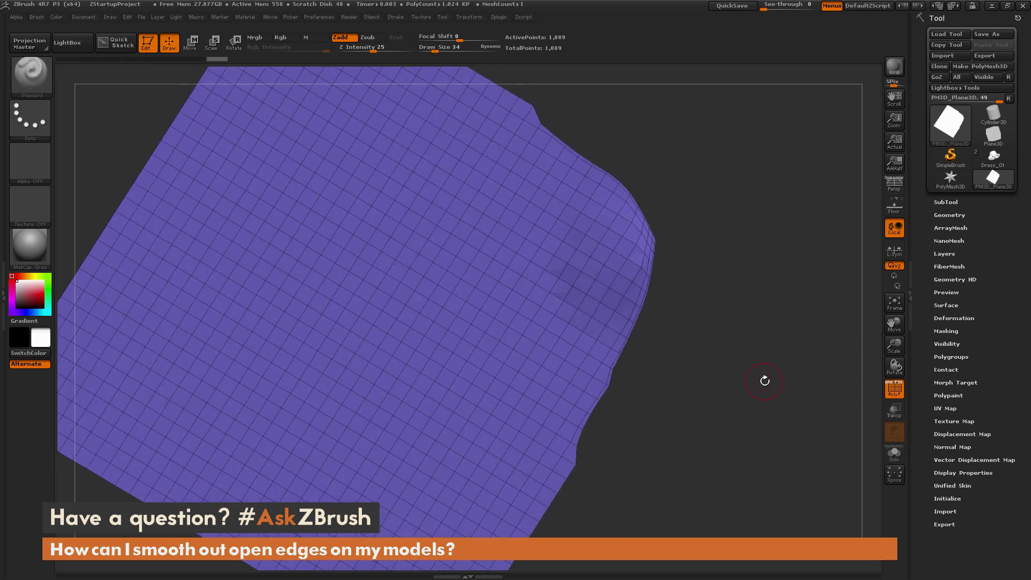
{"action": "left_click", "coordinate": [993, 157]}
Step: Angle the skirt view and reduce the brush Draw Size from 34 to 19
{"action": "left_click_drag", "start_coordinate": [708, 374], "coordinate": [686, 320]}
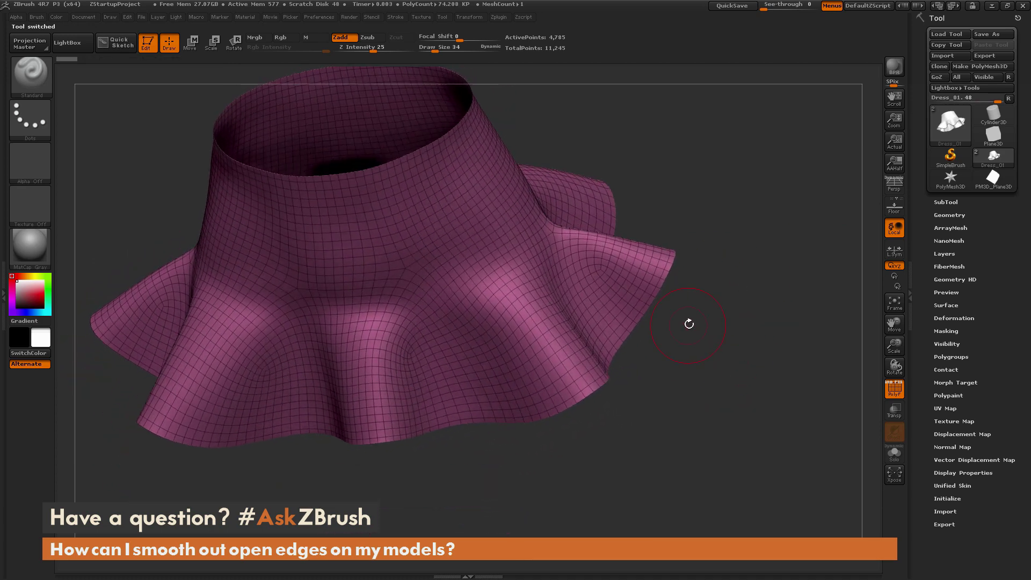
{"action": "left_click_drag", "start_coordinate": [724, 288], "coordinate": [723, 310]}
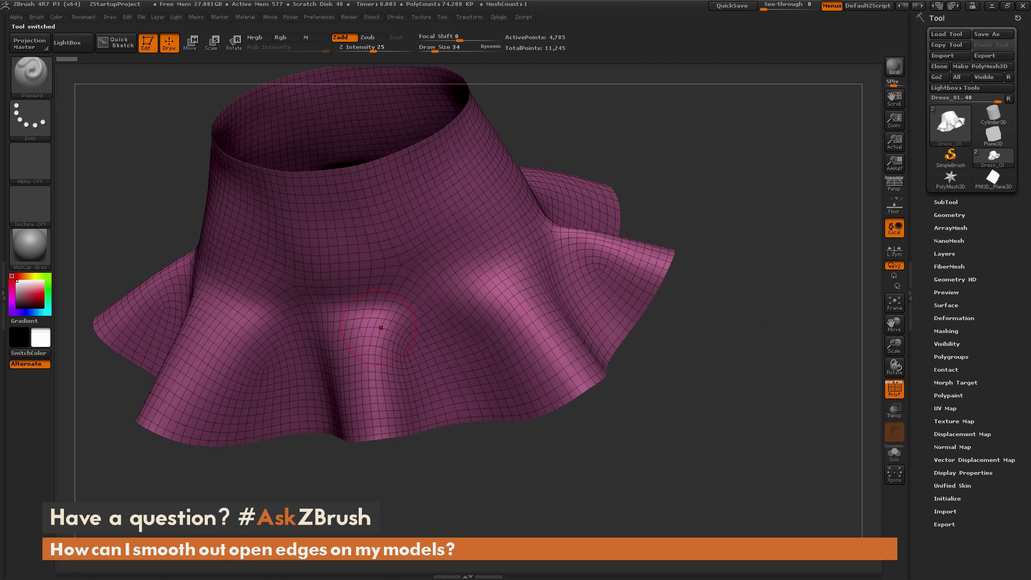
{"action": "key", "text": "space"}
{"action": "left_click_drag", "start_coordinate": [697, 261], "coordinate": [683, 261]}
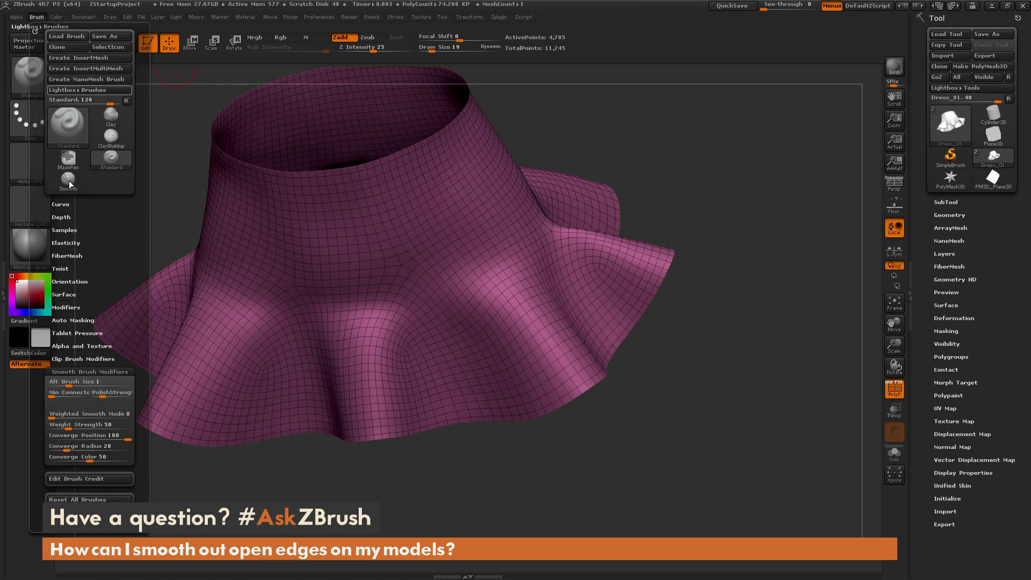
Step: Restore Min Connected Points to 3 and smooth the skirt's right flap near its hem
{"action": "left_click", "coordinate": [36, 17]}
{"action": "left_click_drag", "start_coordinate": [53, 396], "coordinate": [56, 396]}
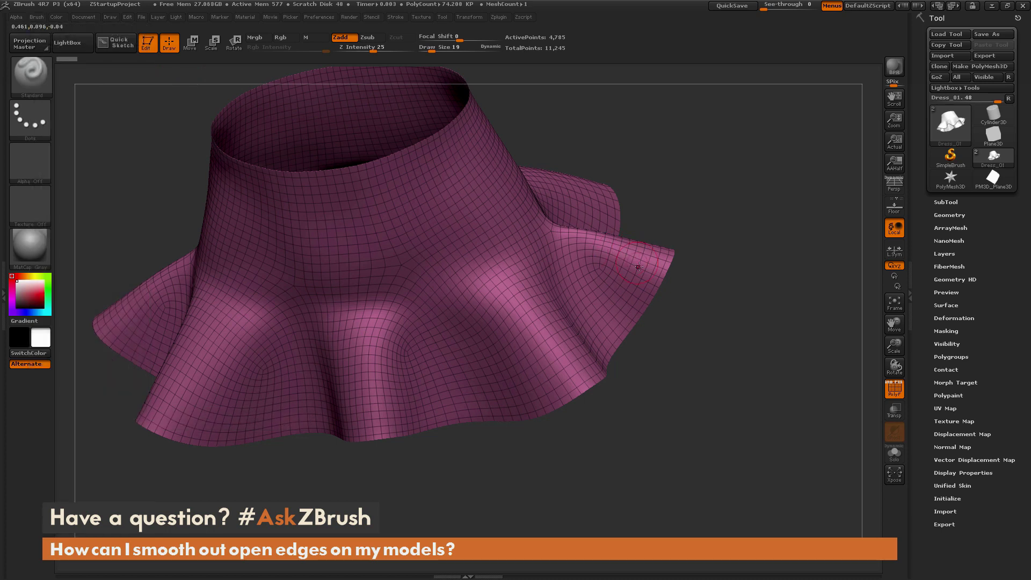
{"action": "key", "text": "shift"}
{"action": "mouse_move", "coordinate": [649, 250]}
{"action": "left_mouse_down", "text": "shift"}
{"action": "mouse_move", "coordinate": [645, 301]}
{"action": "mouse_move", "coordinate": [639, 246]}
{"action": "mouse_move", "coordinate": [593, 265]}
{"action": "mouse_move", "coordinate": [598, 243]}
{"action": "left_mouse_up", "text": "shift"}
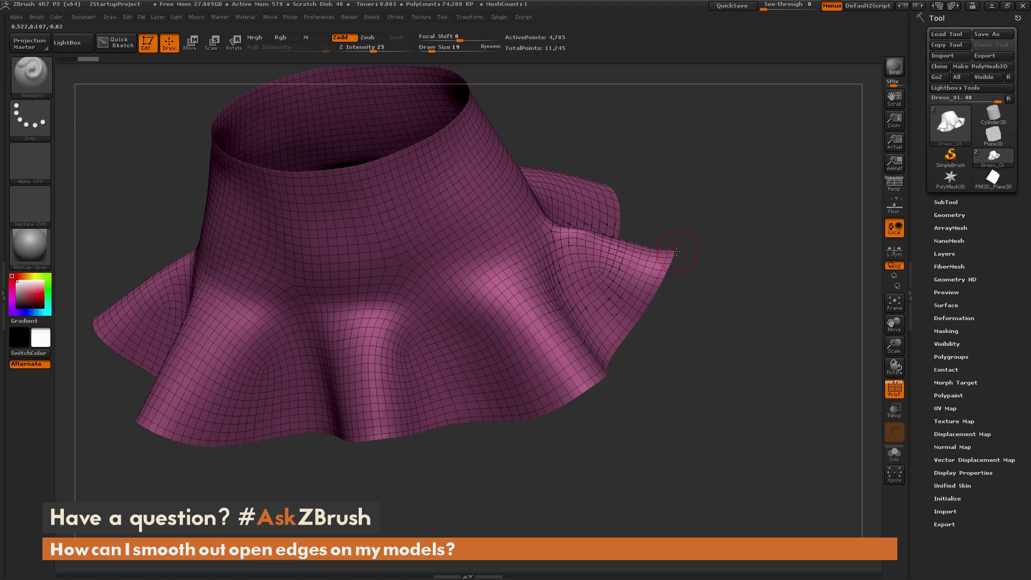
{"action": "mouse_move", "coordinate": [707, 332]}
{"action": "left_mouse_down"}
{"action": "mouse_move", "coordinate": [711, 289]}
{"action": "mouse_move", "coordinate": [724, 341]}
{"action": "left_mouse_up"}
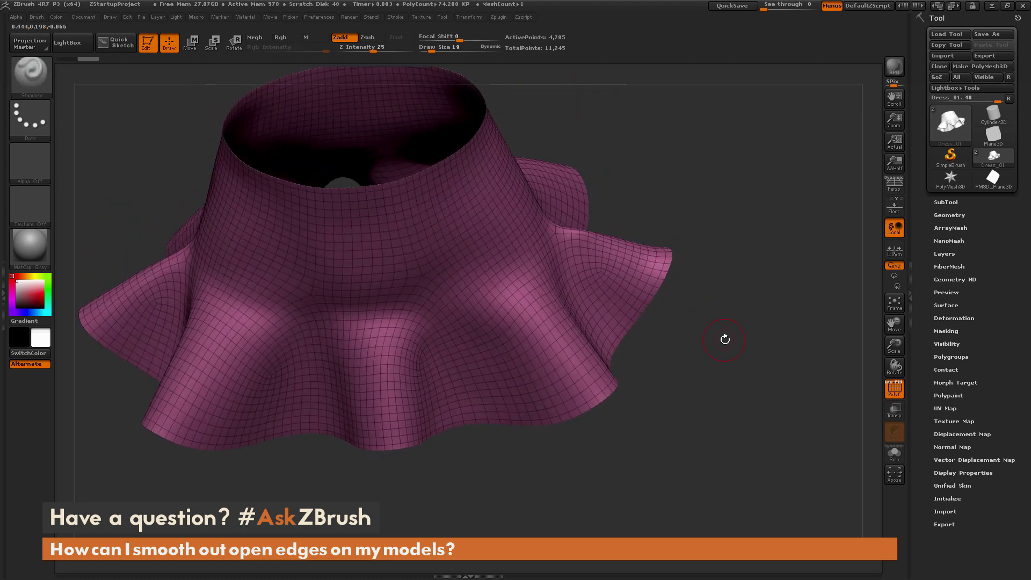